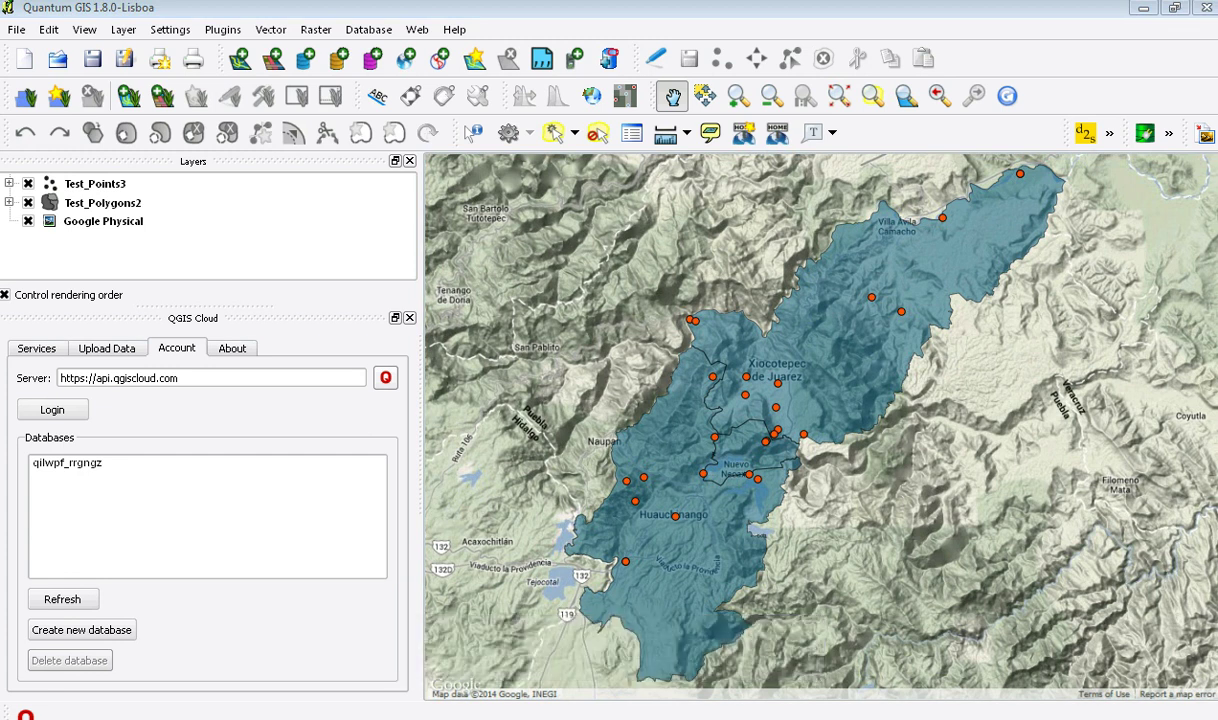
# - Browse the Plugins menu and close it without choosing any command
pyautogui.scroll(-2, 876, 255)
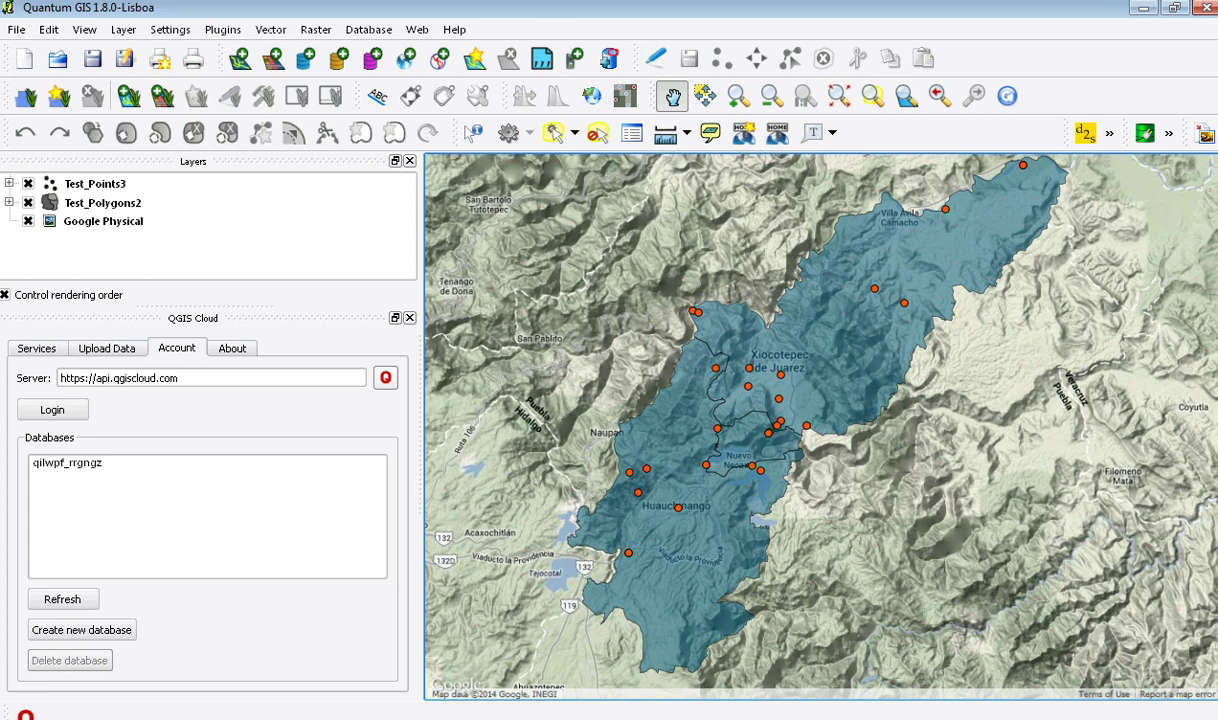
pyautogui.scroll(2, 780, 410)
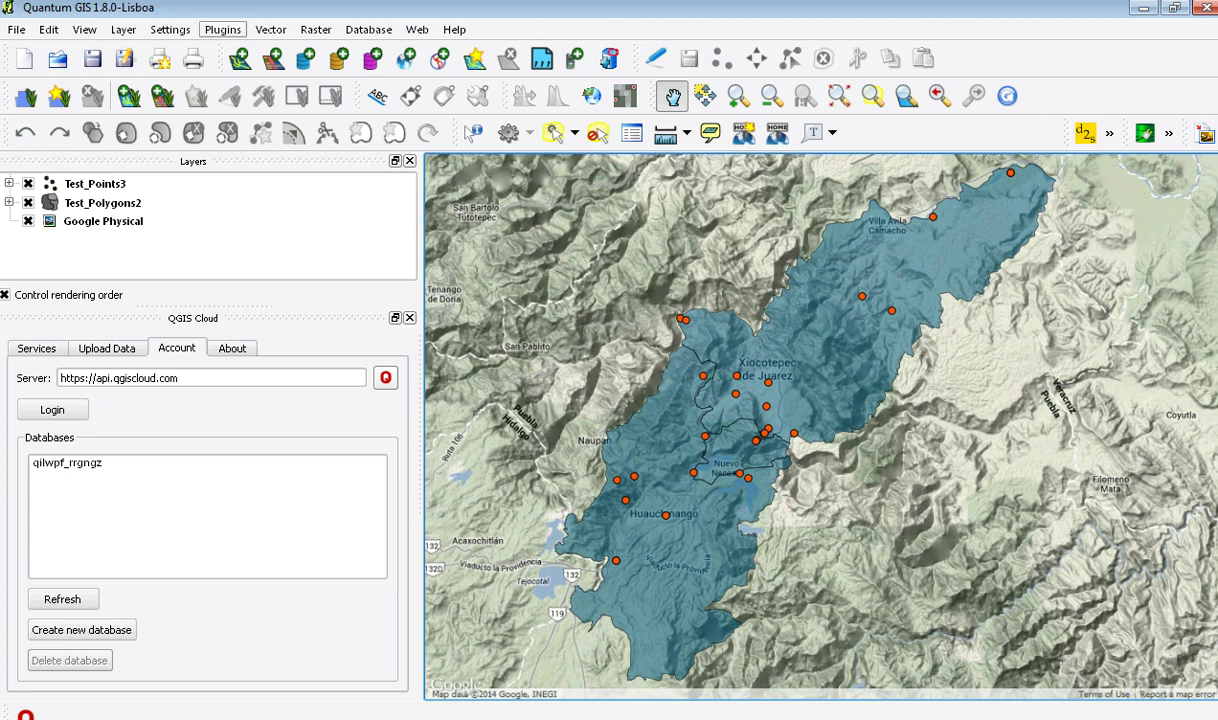
pyautogui.click(222, 29)
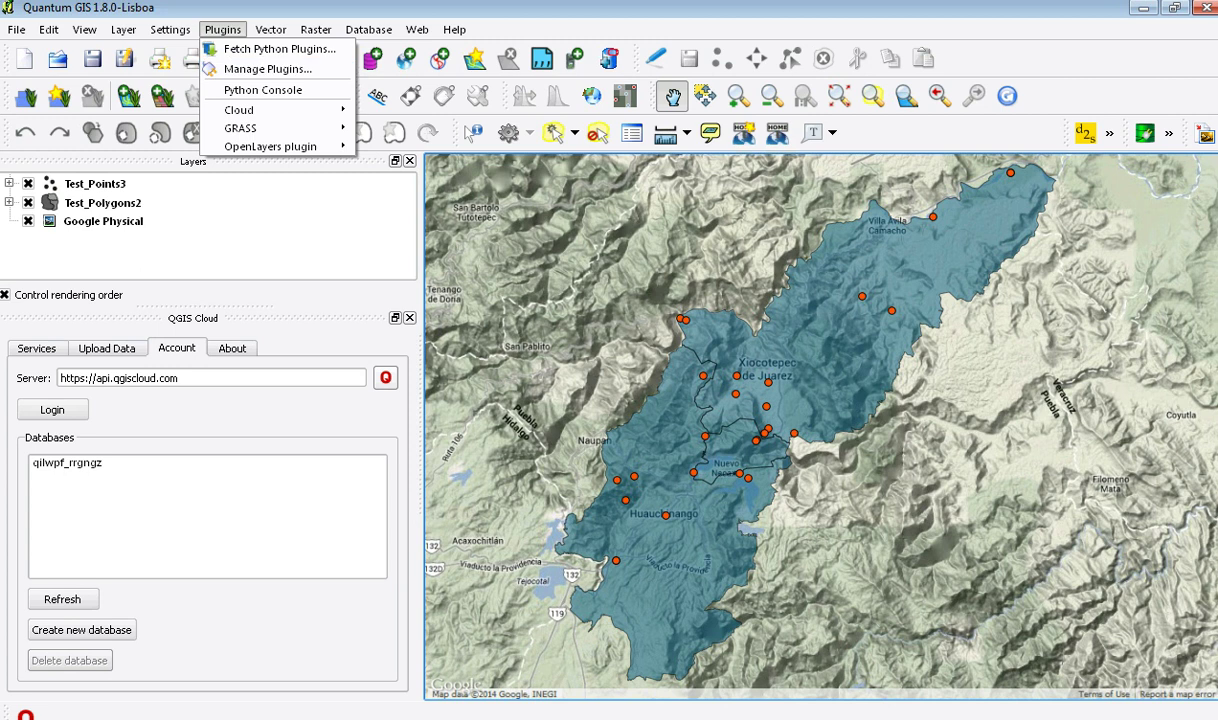
pyautogui.press('Escape')
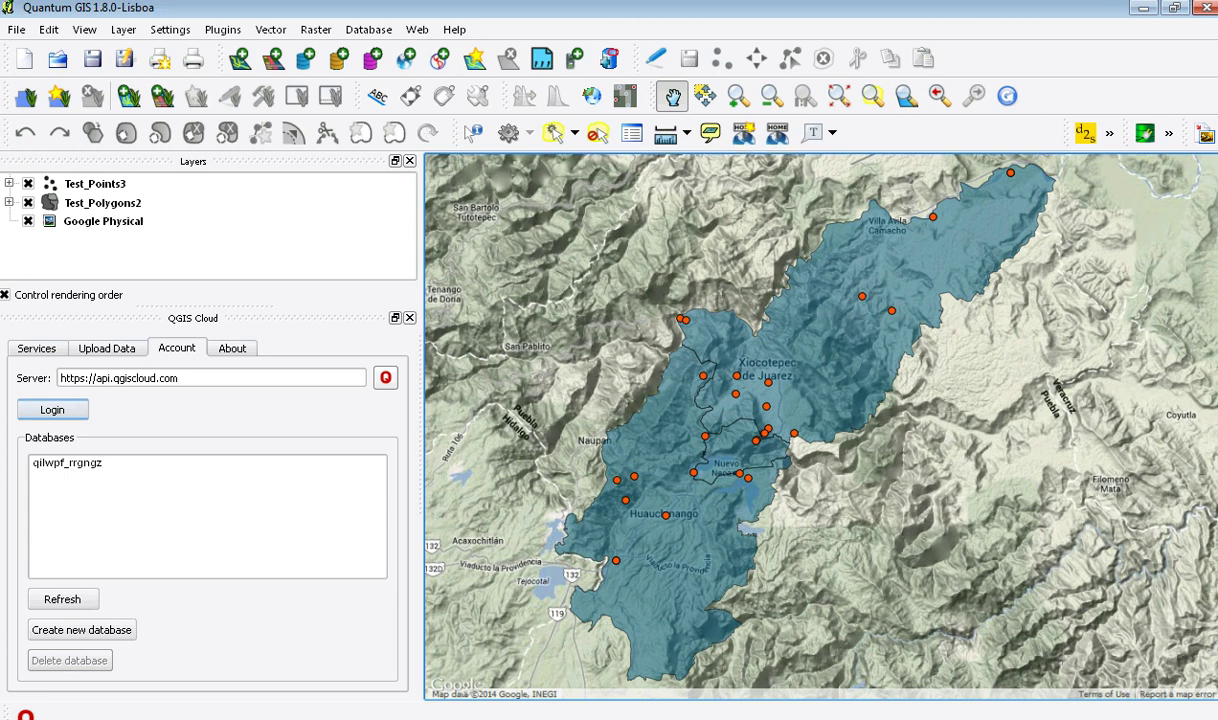
# - Log in to QGIS Cloud with the account password and dismiss the 'Logged in' message
pyautogui.press('Return')
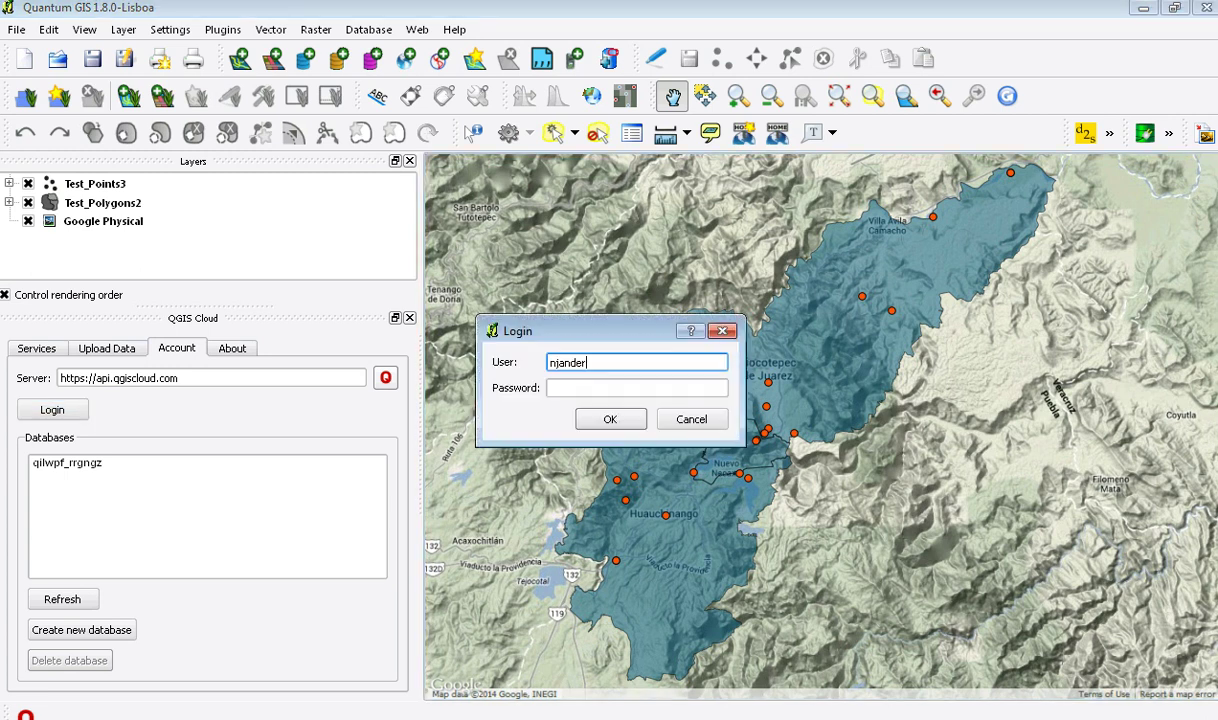
pyautogui.press('Tab')
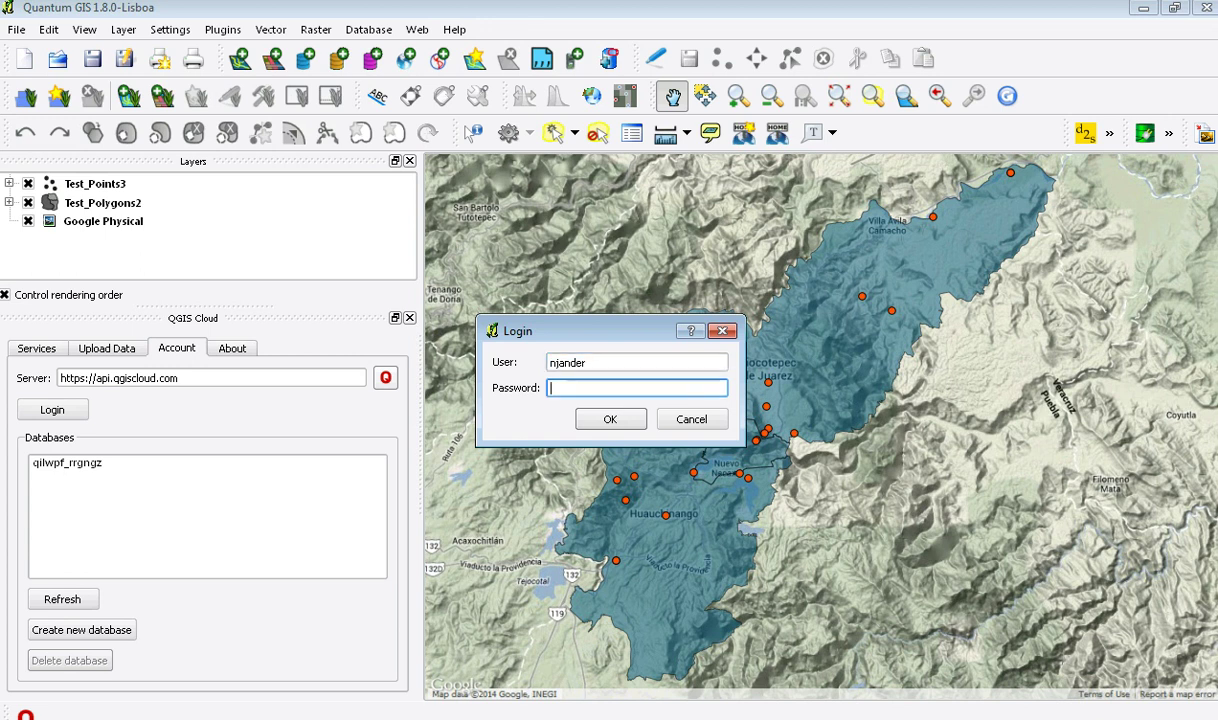
pyautogui.write('*********')
pyautogui.press('Tab')
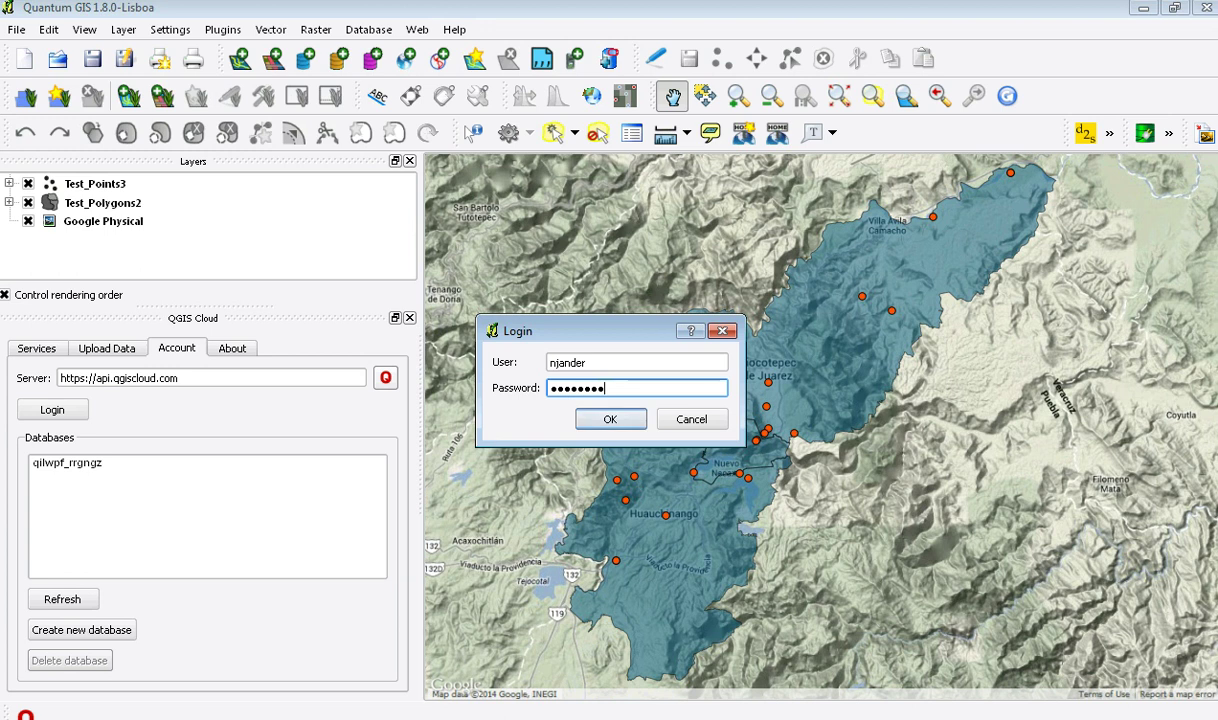
pyautogui.press('Return')
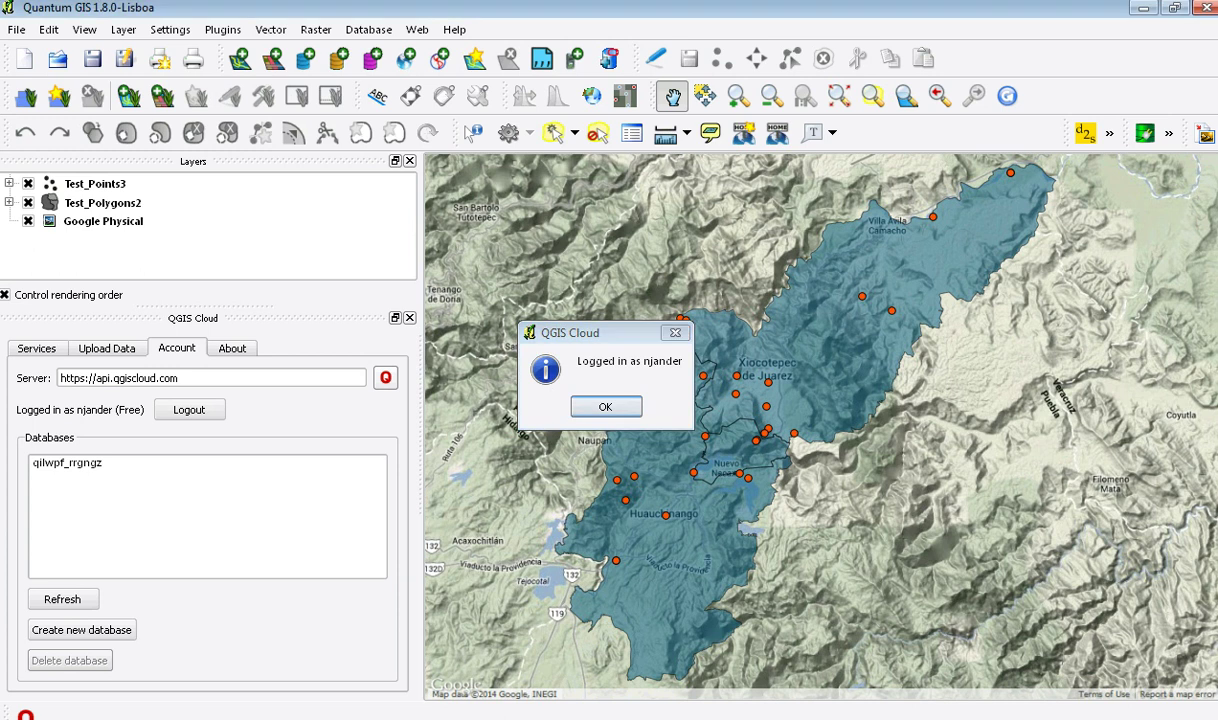
pyautogui.press('Return')
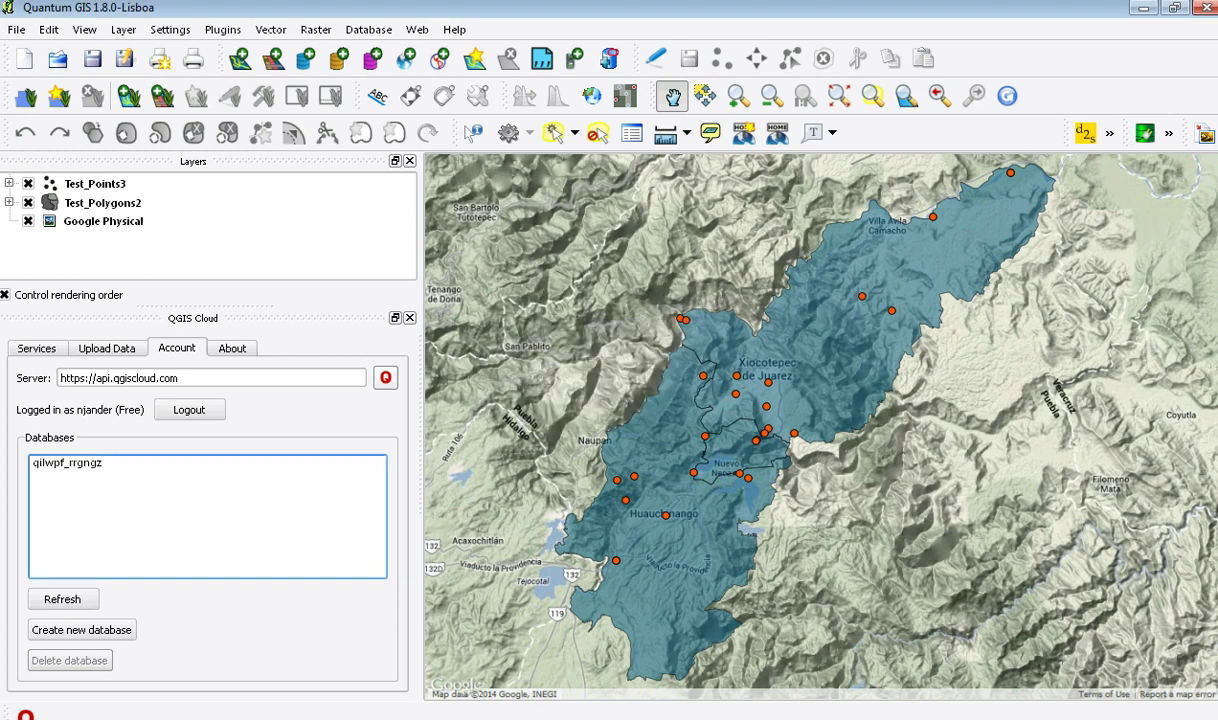
# - Switch the QGIS Cloud panel to the Upload Data tab
pyautogui.click(106, 348)
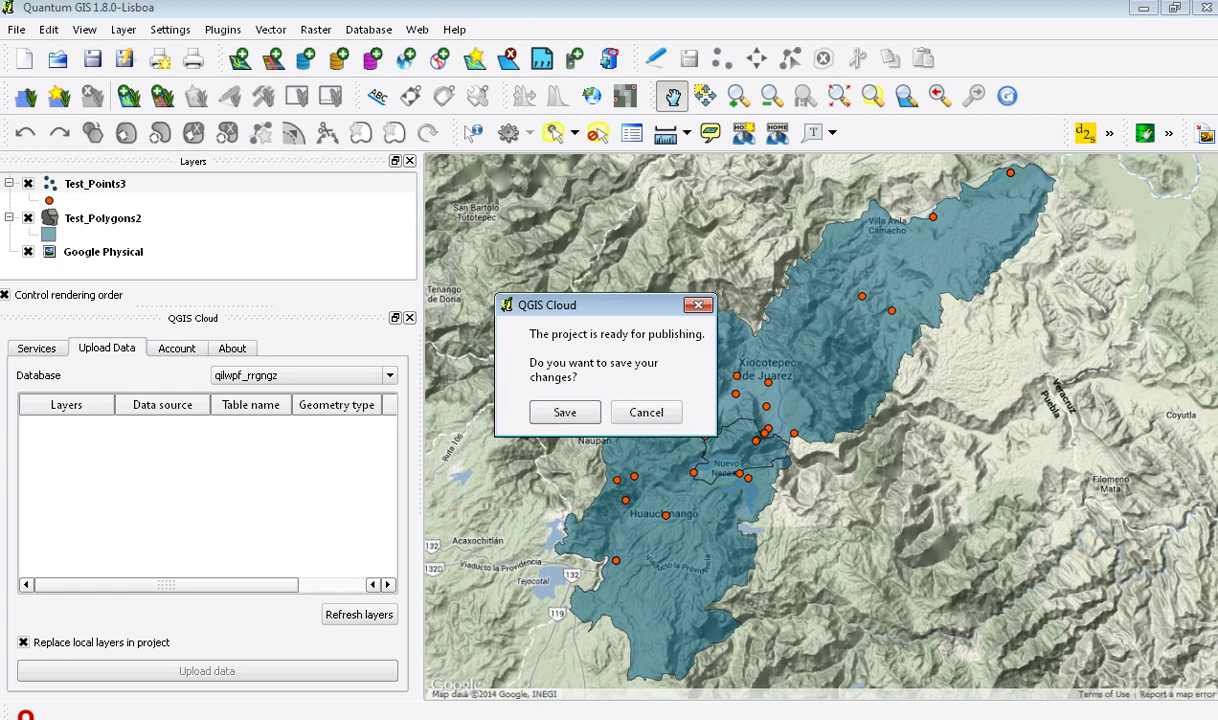
# - Save the project as Tst_Qgis_Cloud2.qgs so the map can be published
pyautogui.press('Return')
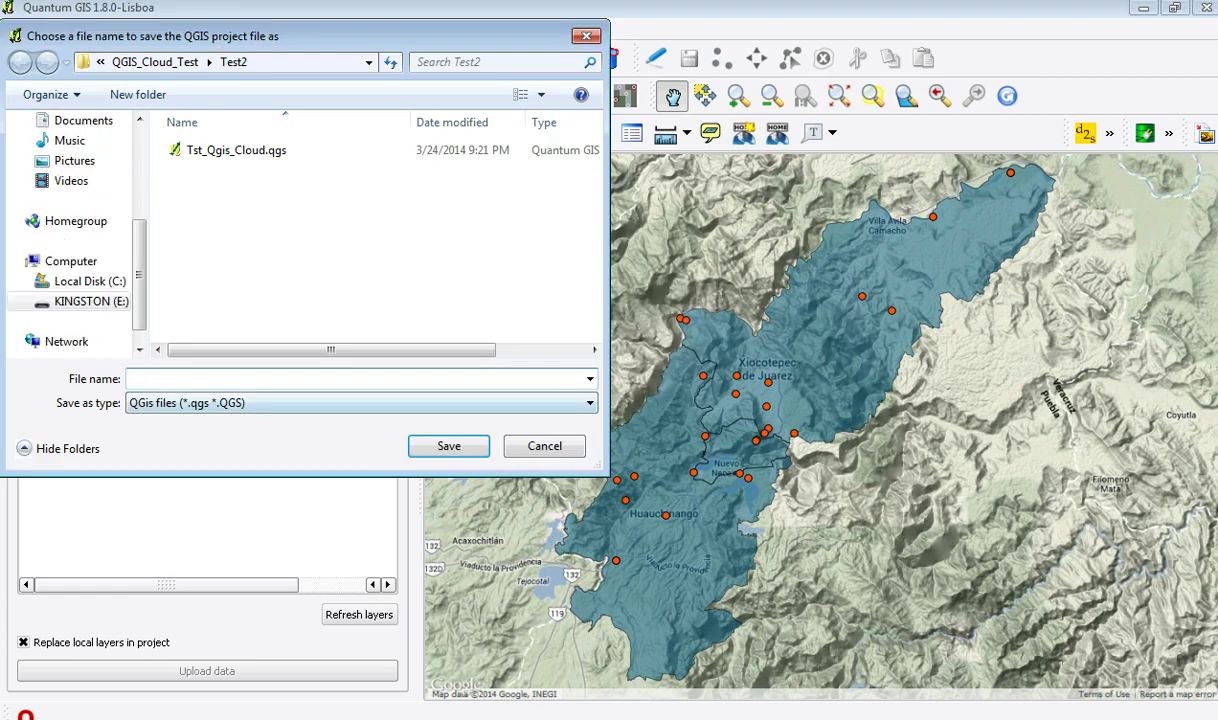
pyautogui.click(236, 150)
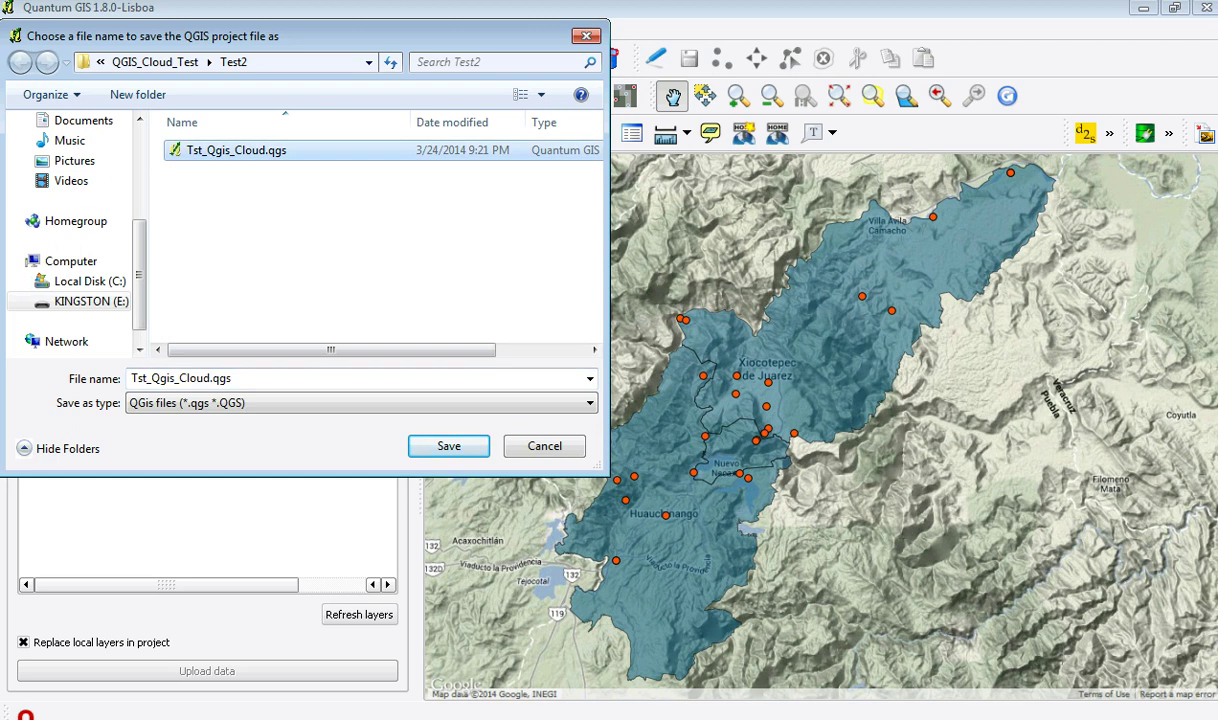
pyautogui.press('Tab')
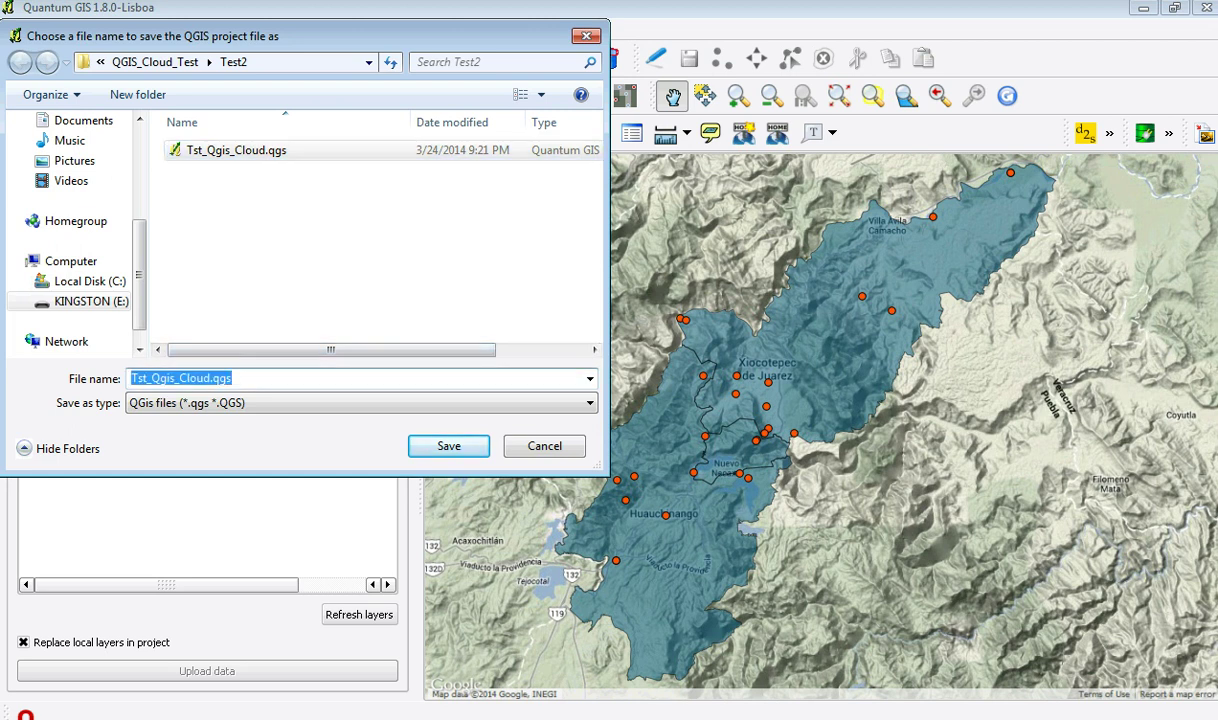
pyautogui.click(198, 378)
pyautogui.write('2')
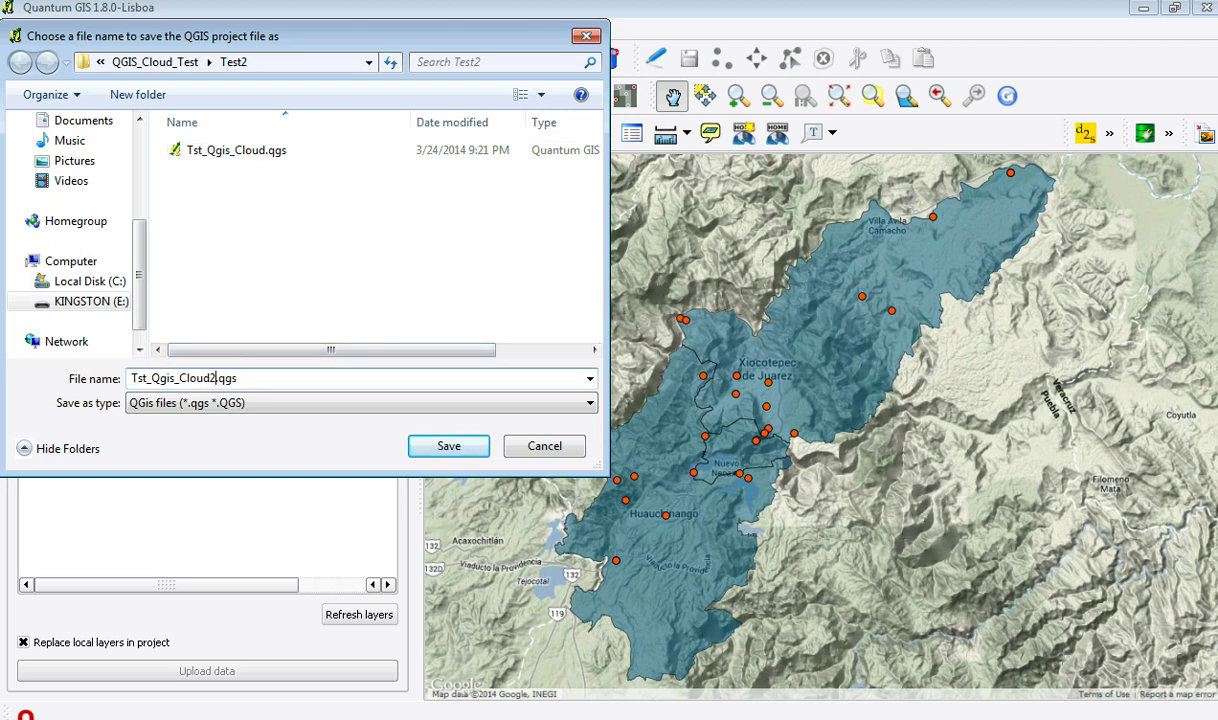
pyautogui.press('Return')
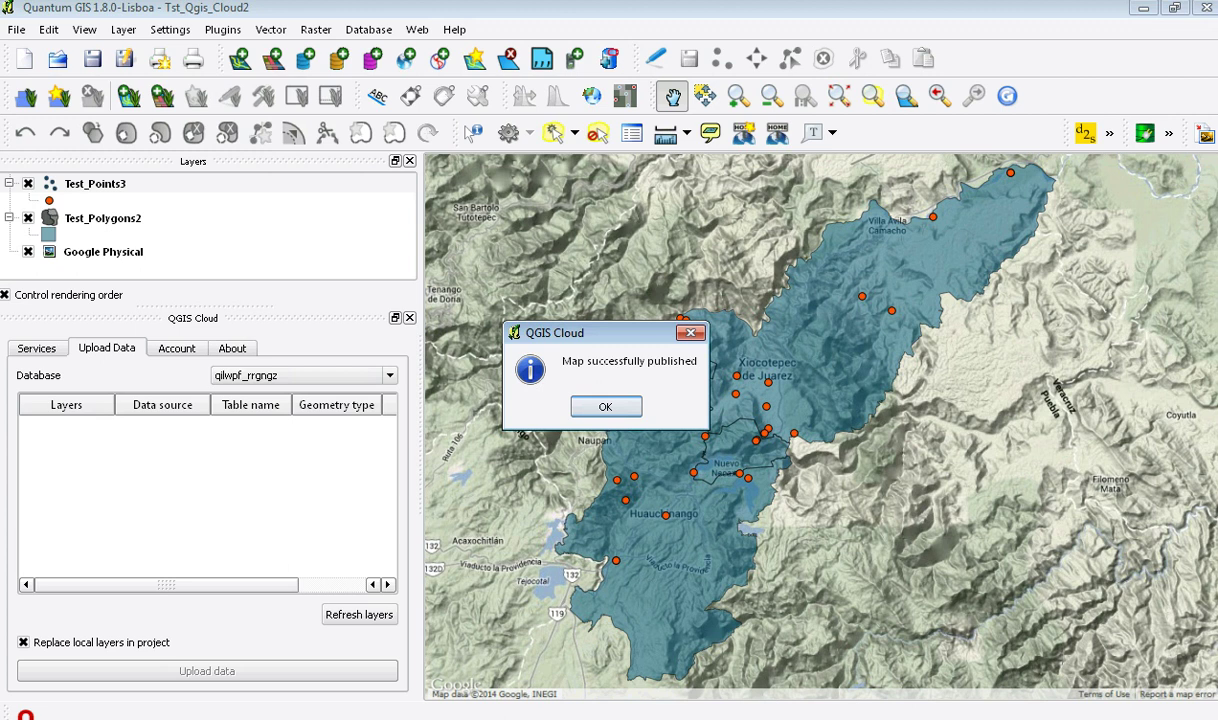
# - Dismiss the publish confirmation and show the Services tab's web map links
pyautogui.press('Return')
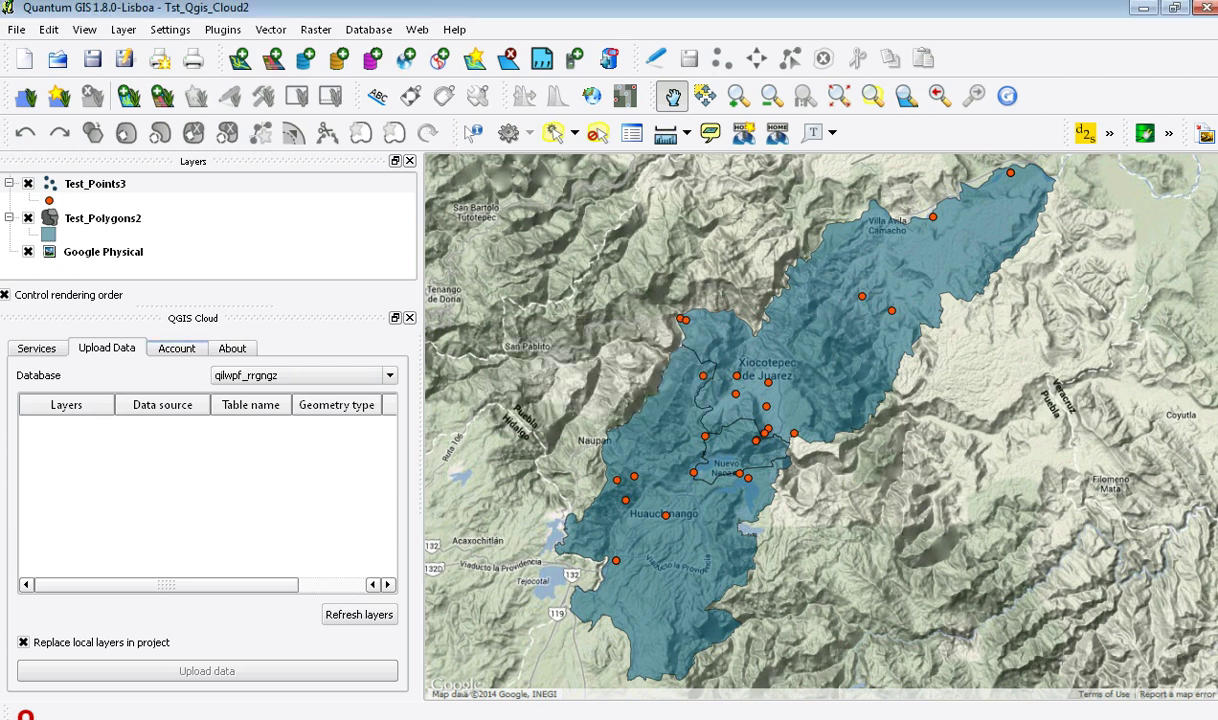
pyautogui.click(36, 348)
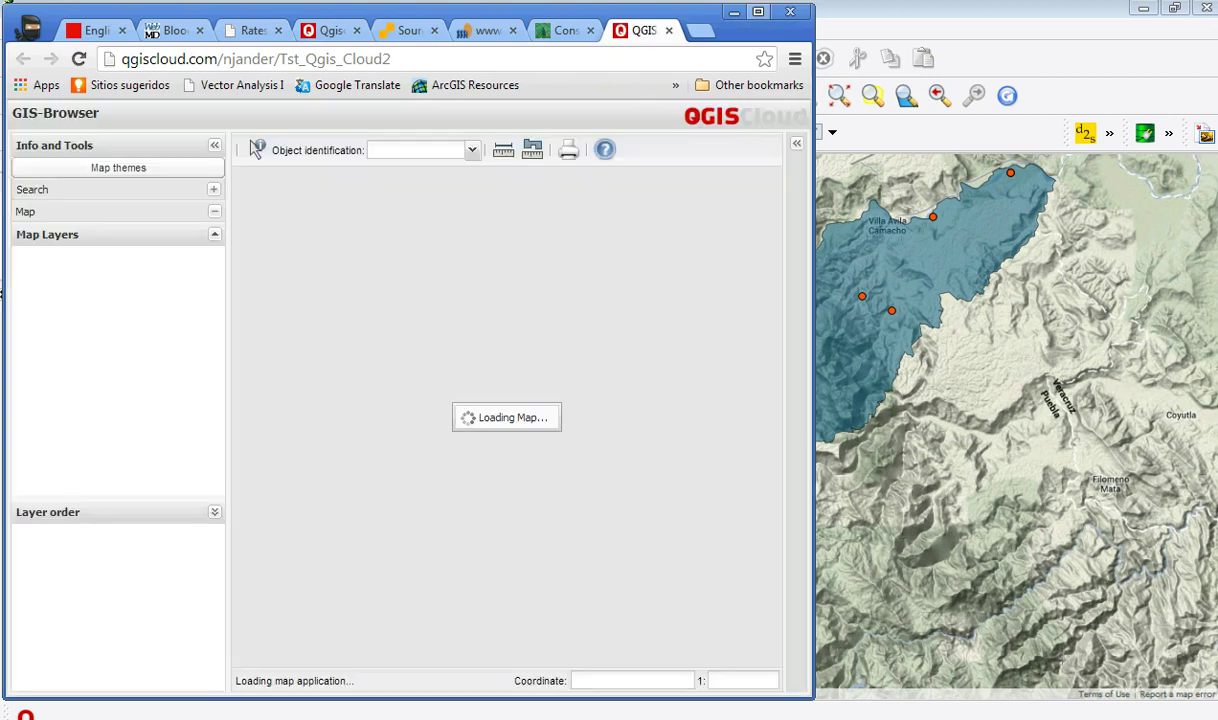
# - Maximize the browser, then zoom and pan the web map onto the polygon near Huauchinango
pyautogui.click(757, 11)
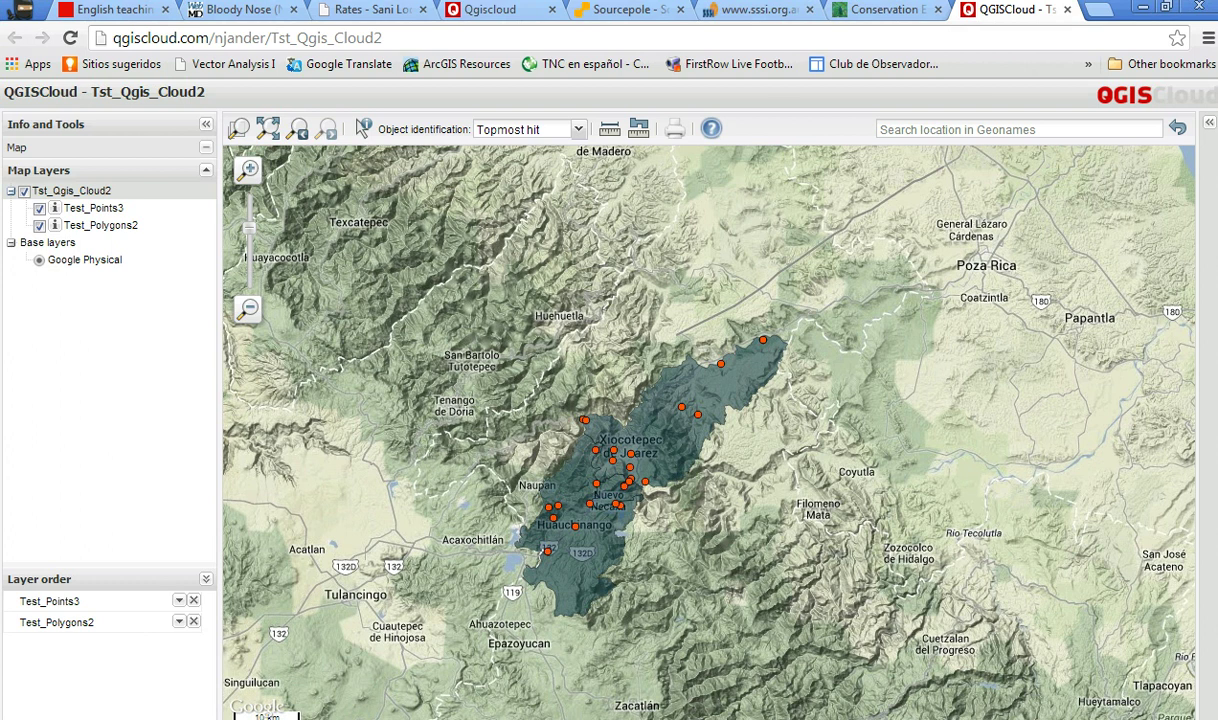
pyautogui.moveTo(1037, 394); pyautogui.dragTo(1043, 291)
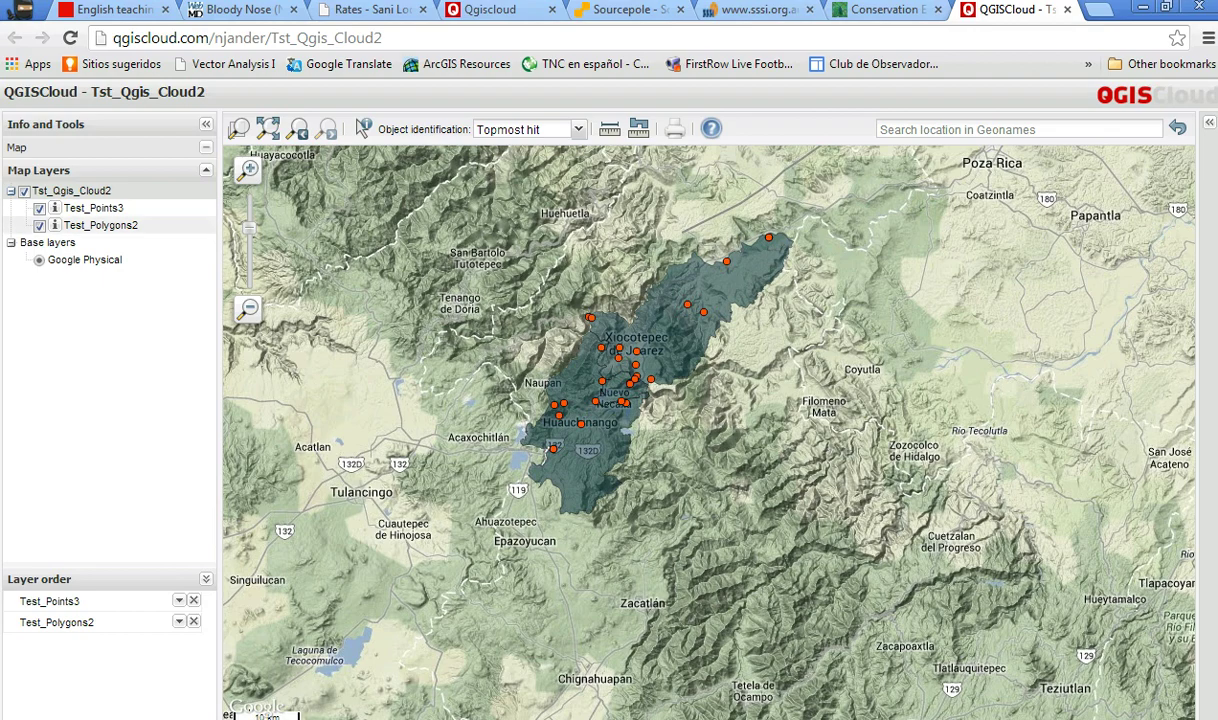
pyautogui.scroll(2, 594, 245)
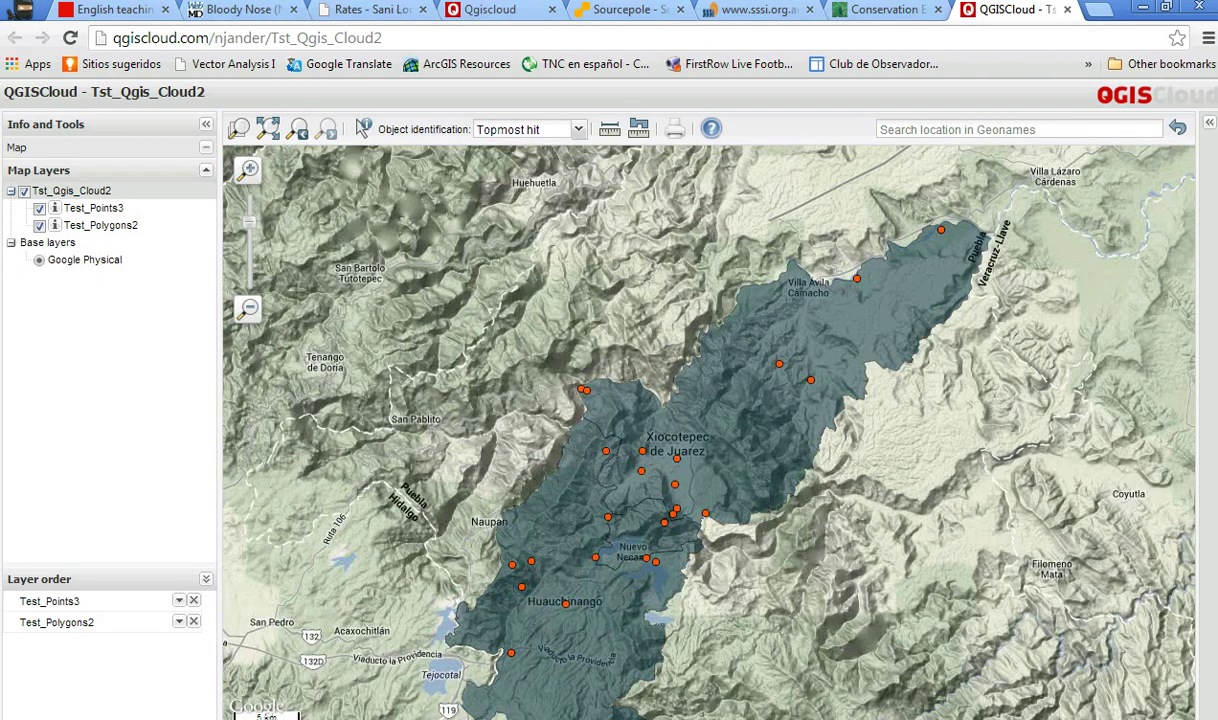
pyautogui.moveTo(600, 450); pyautogui.dragTo(610, 302)
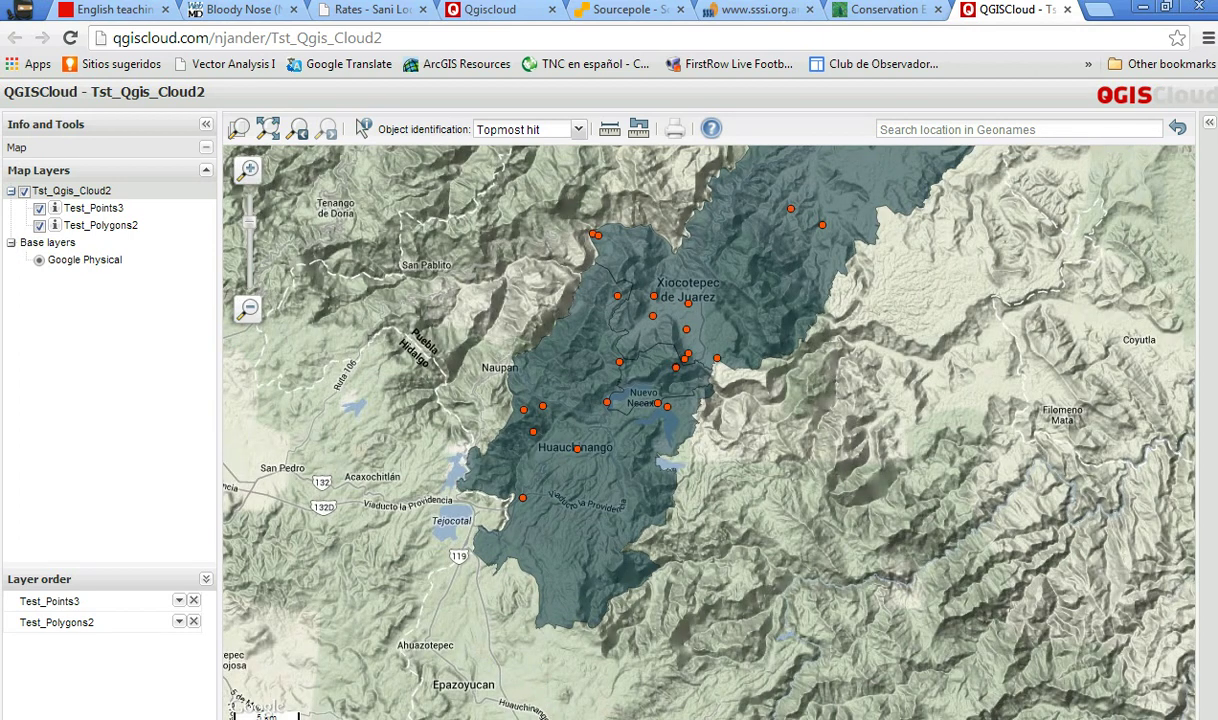
pyautogui.scroll(1, 425, 391)
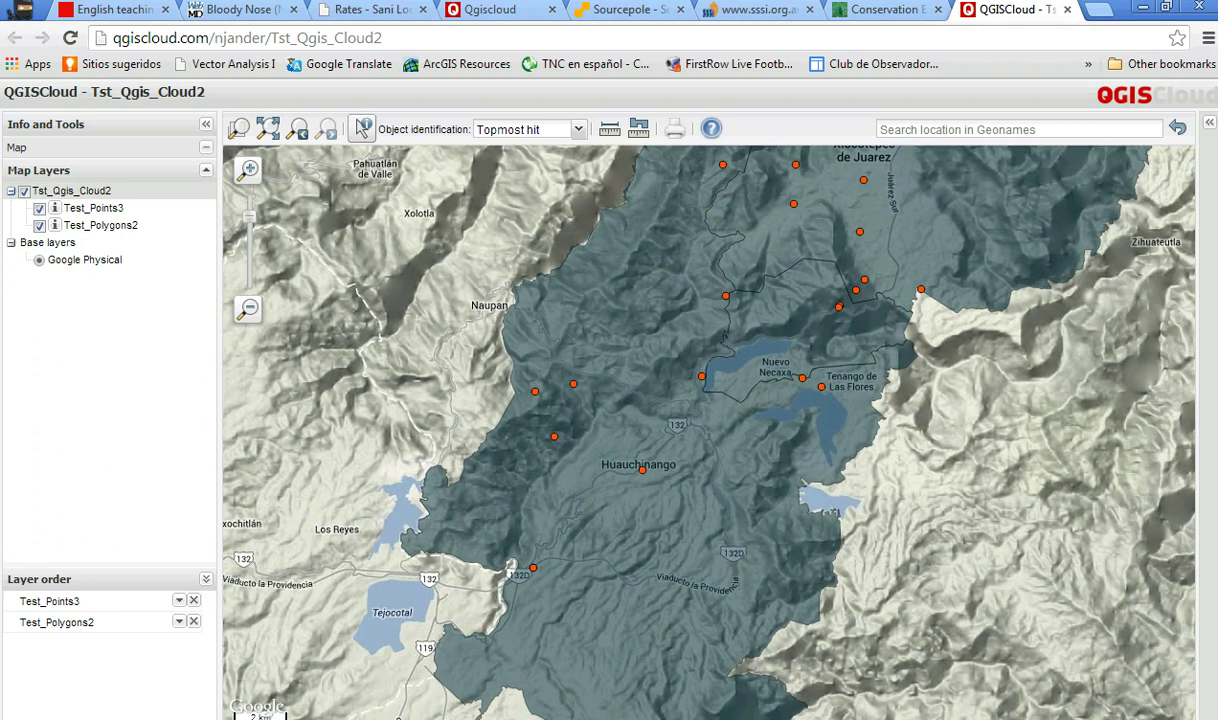
# - Identify a Test_Points3 point, then two Test_Polygons2 municipality polygons, to view their attributes
pyautogui.click(362, 128)
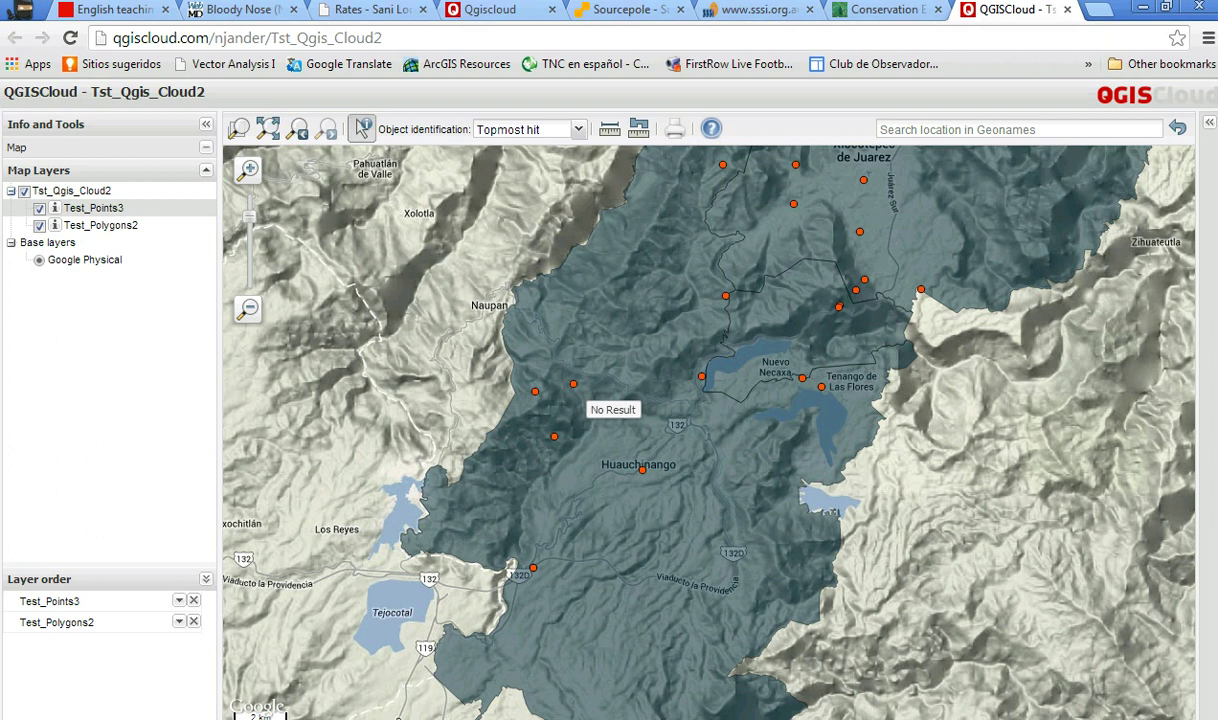
pyautogui.click(574, 386)
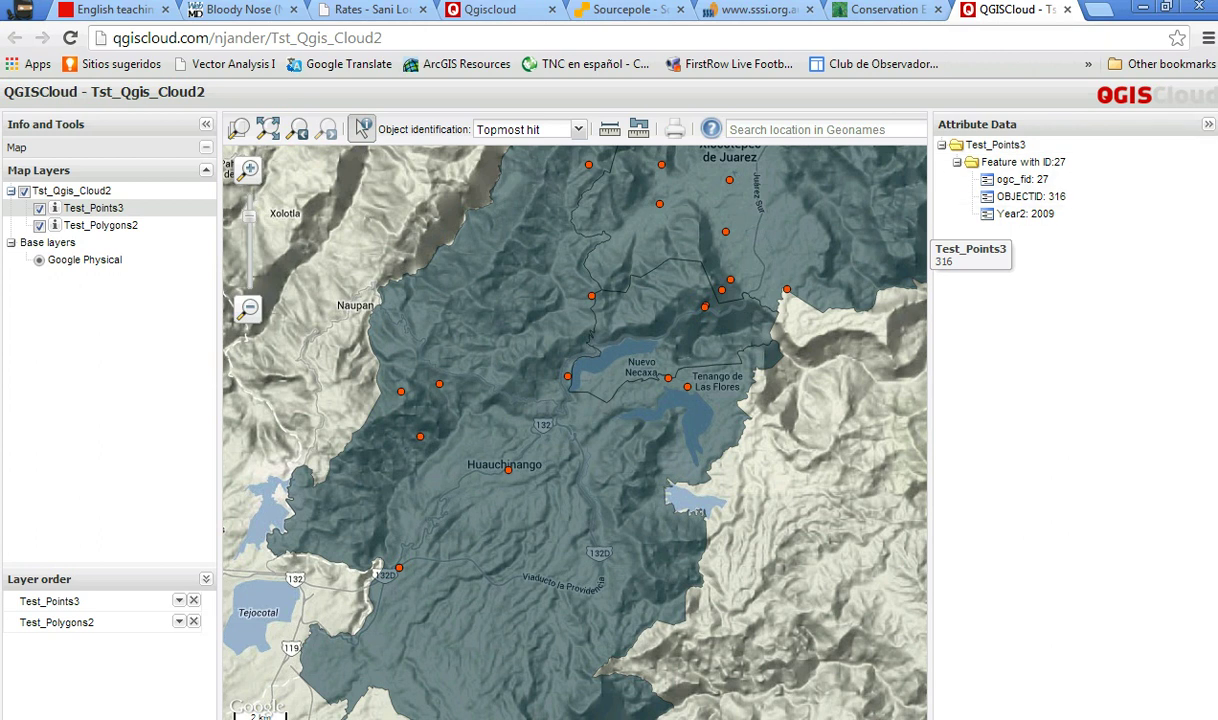
pyautogui.click(100, 225)
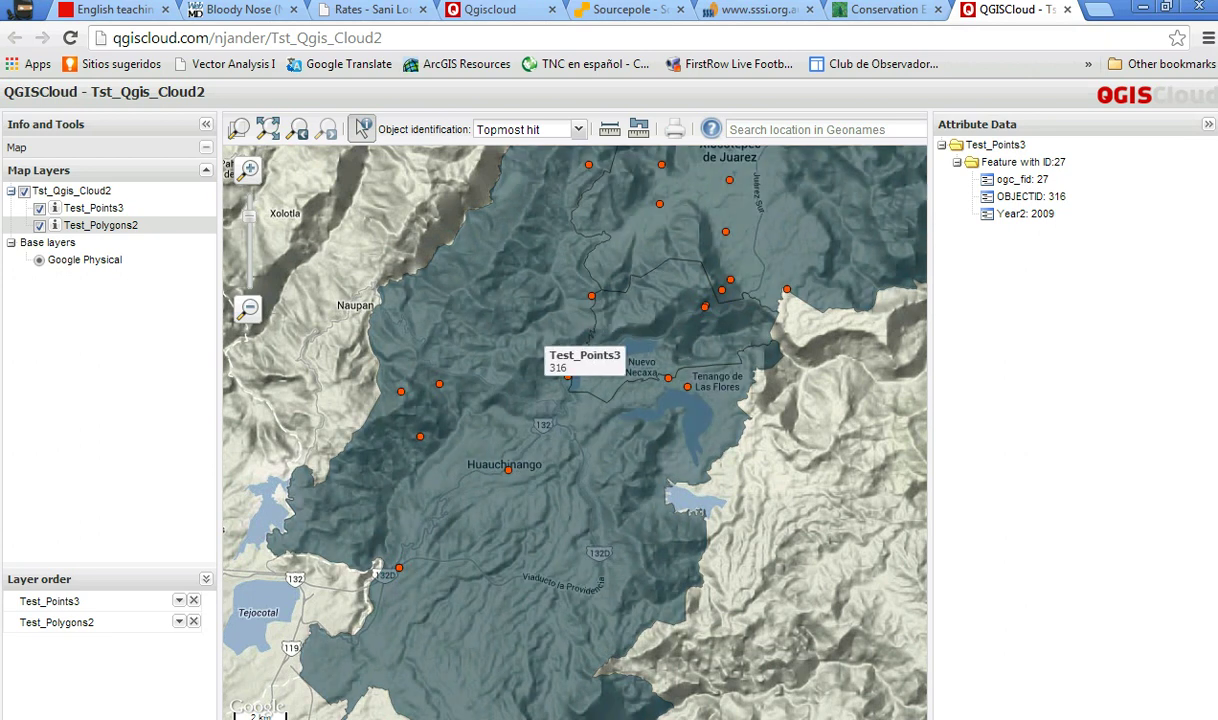
pyautogui.click(566, 372)
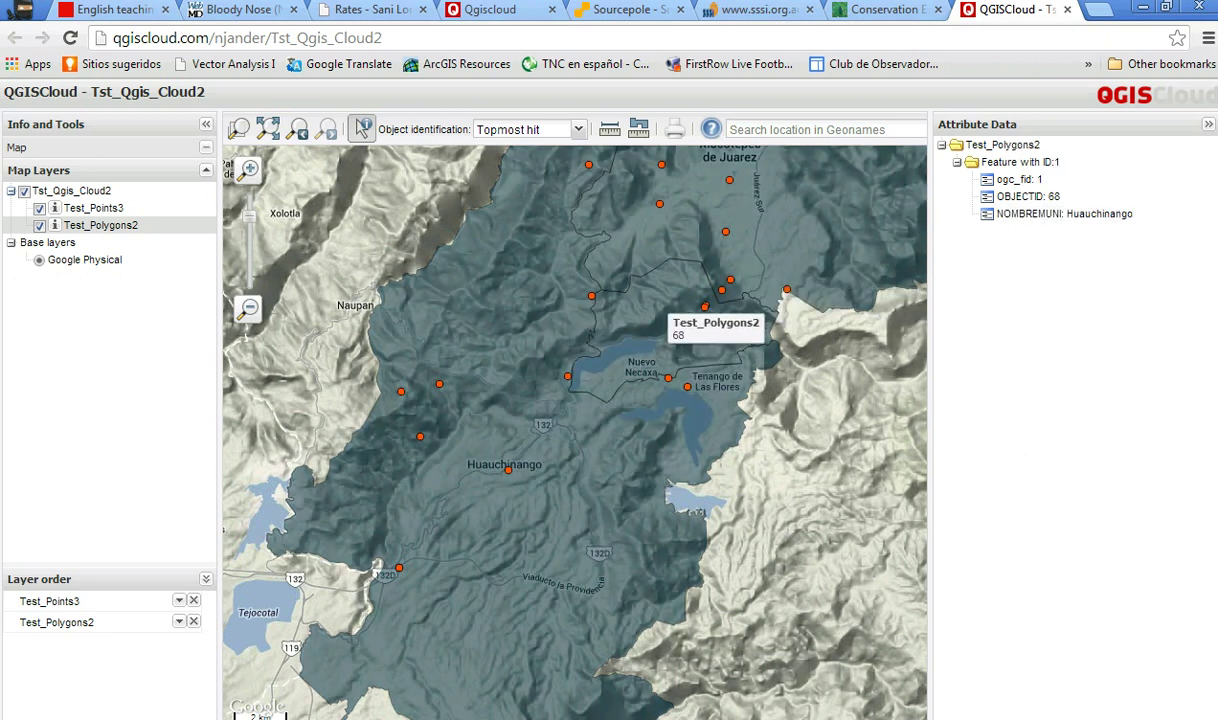
pyautogui.click(668, 314)
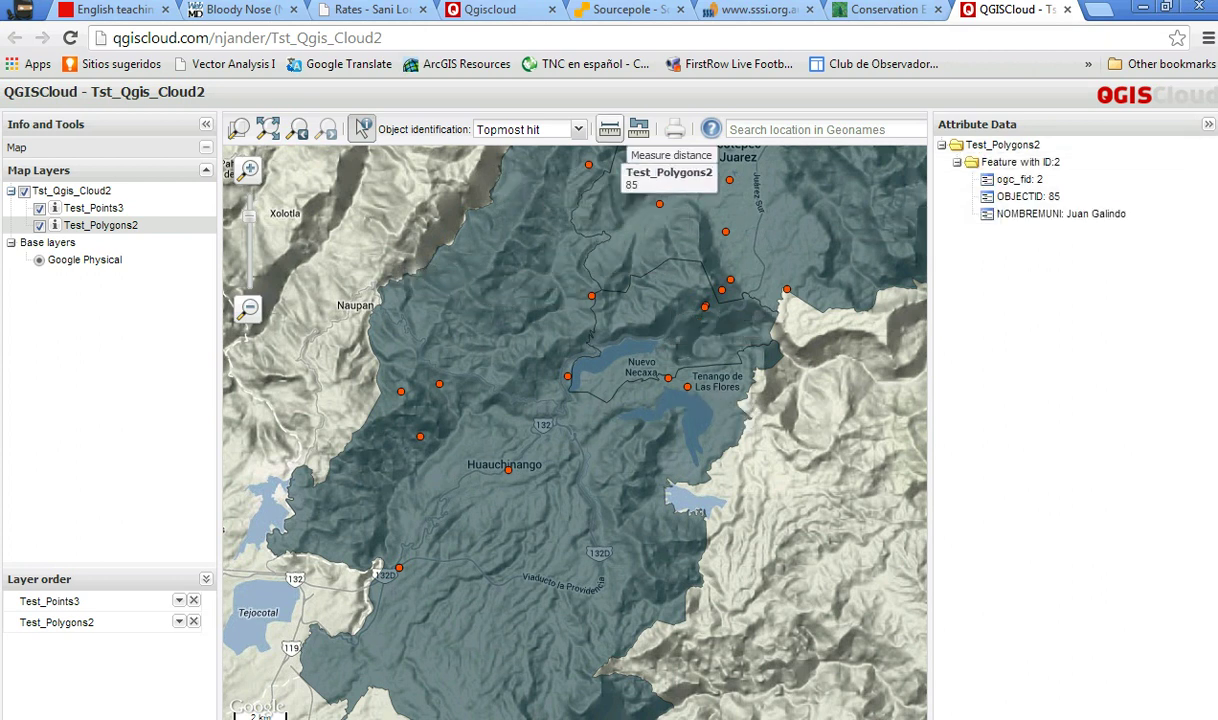
pyautogui.click(609, 129)
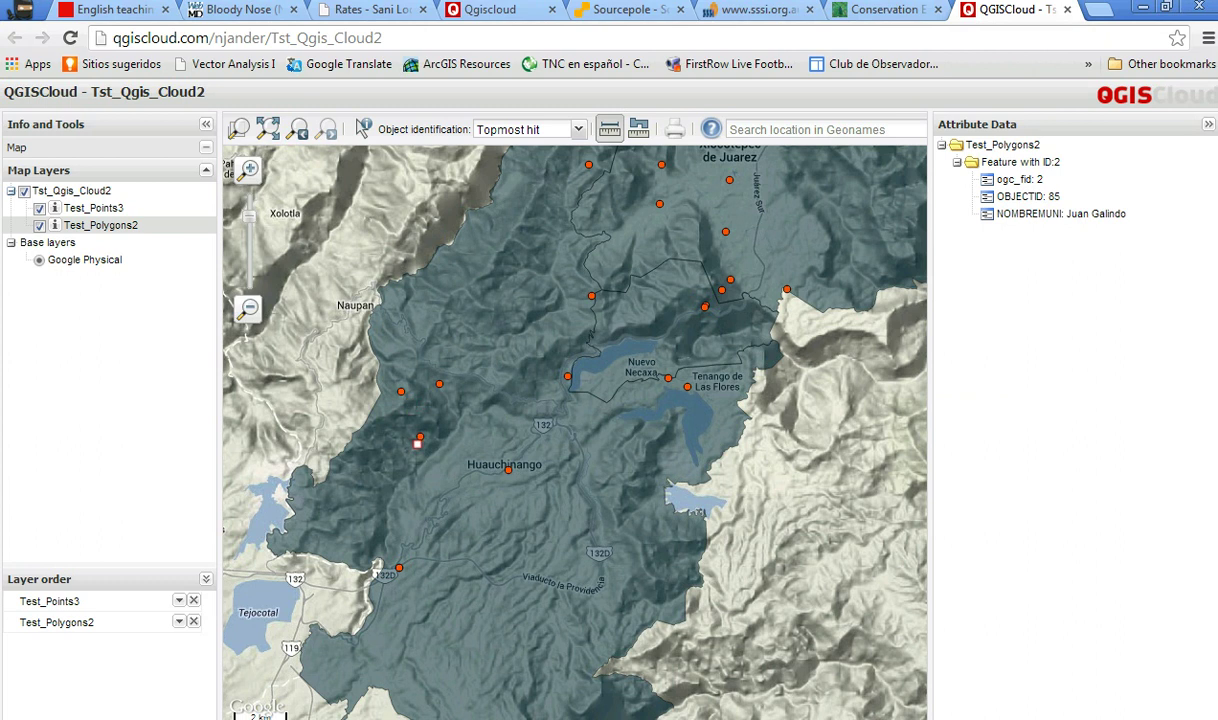
# - Measure a five-point distance line running east toward Nuevo Necaxa
pyautogui.click(418, 435)
pyautogui.click(401, 392)
pyautogui.click(442, 381)
pyautogui.click(668, 380)
pyautogui.click(725, 348)
# - Measure a four-corner area near Xicotepec de Juarez, then zoom out one step
pyautogui.click(638, 128)
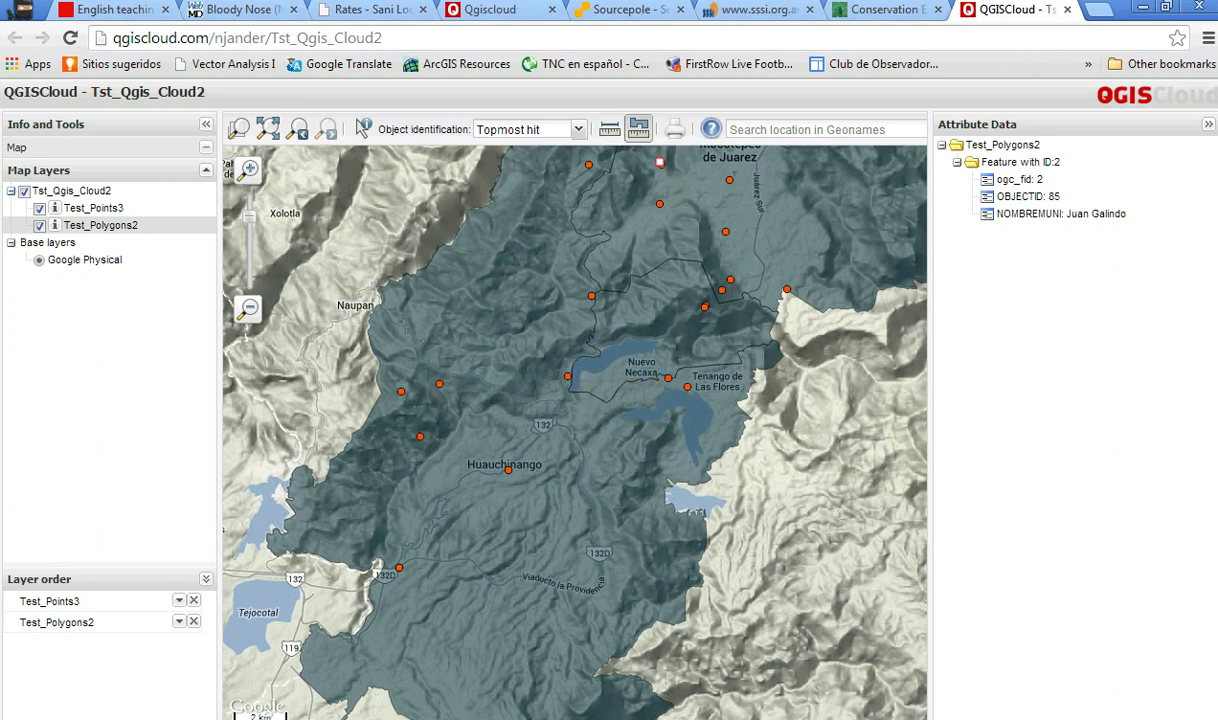
pyautogui.click(660, 164)
pyautogui.click(730, 179)
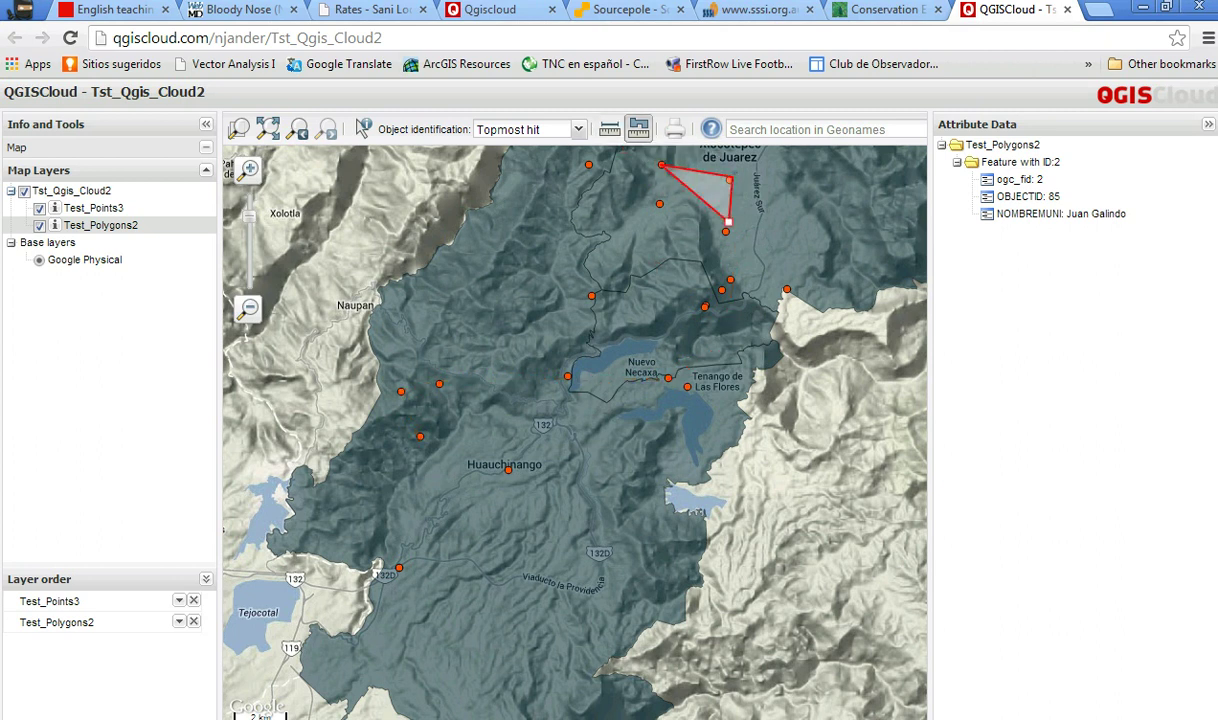
pyautogui.click(727, 232)
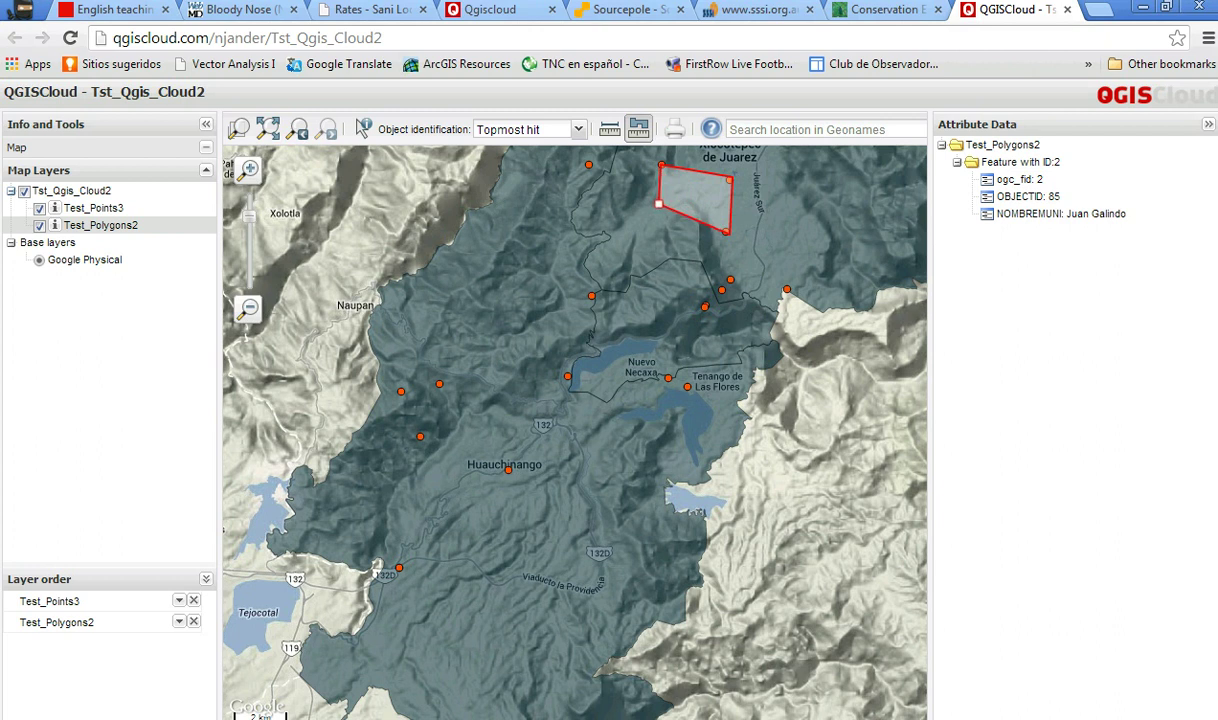
pyautogui.click(659, 204)
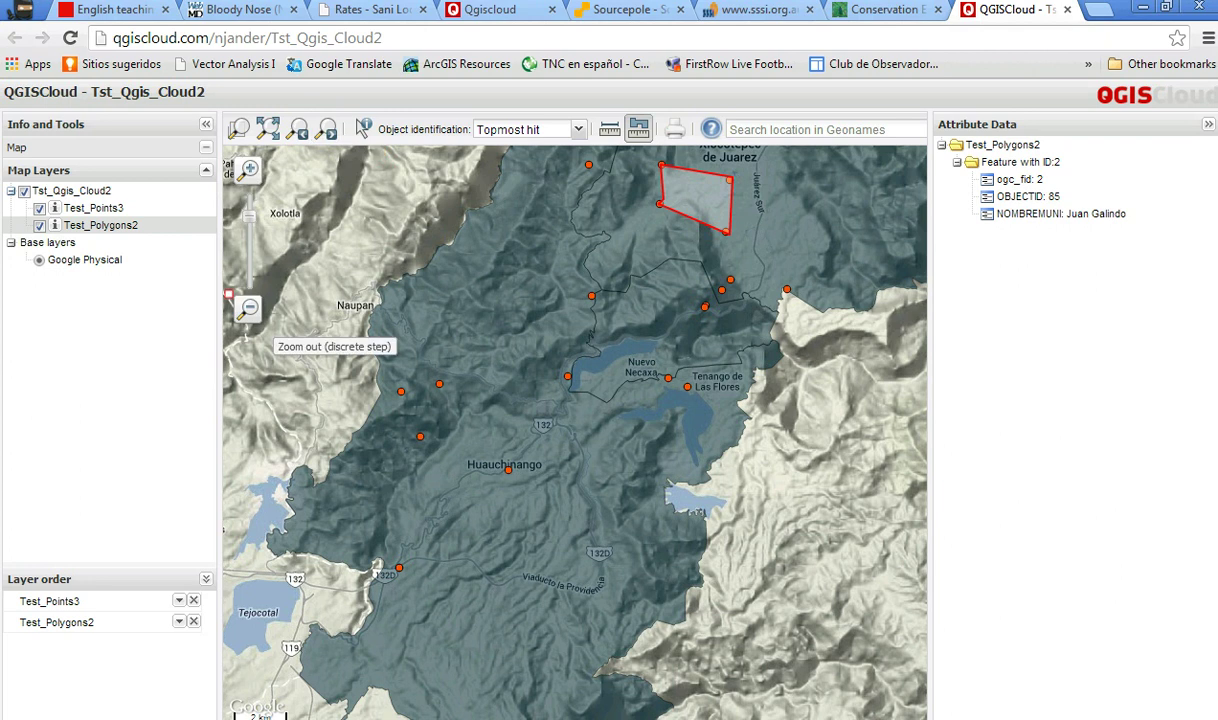
pyautogui.click(249, 308)
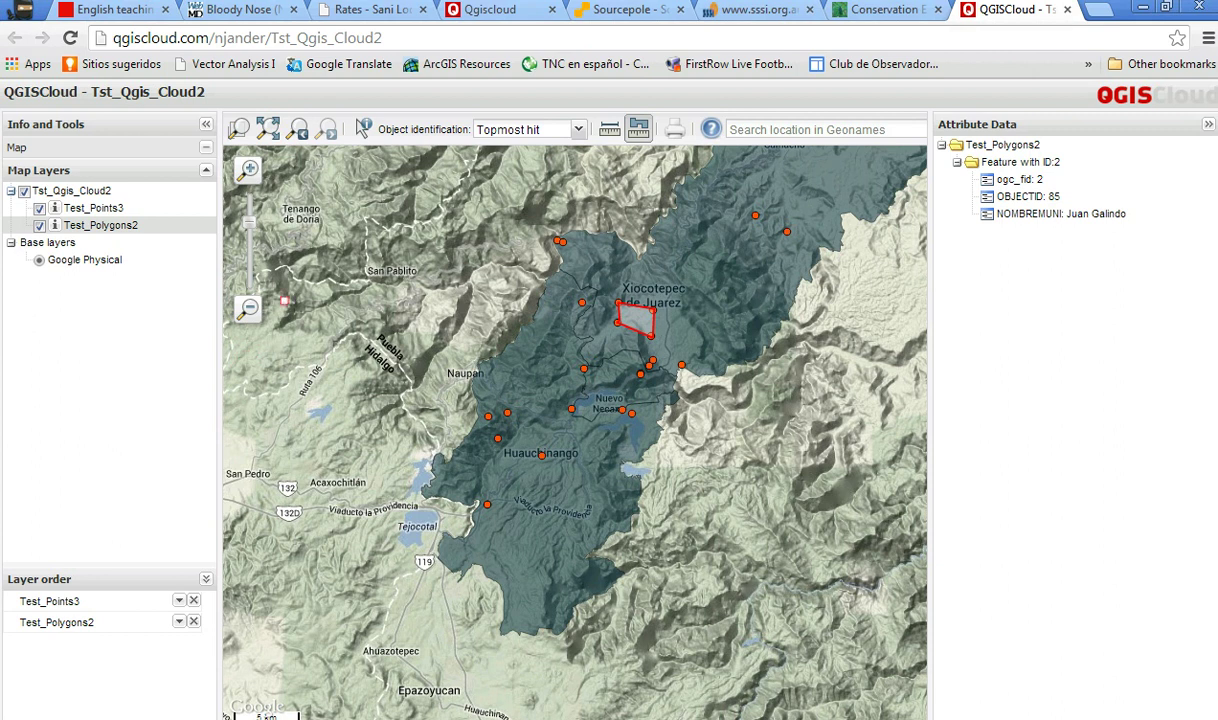
# - Zoom the web map to the full world extent, then switch to the published-maps tab
pyautogui.click(268, 129)
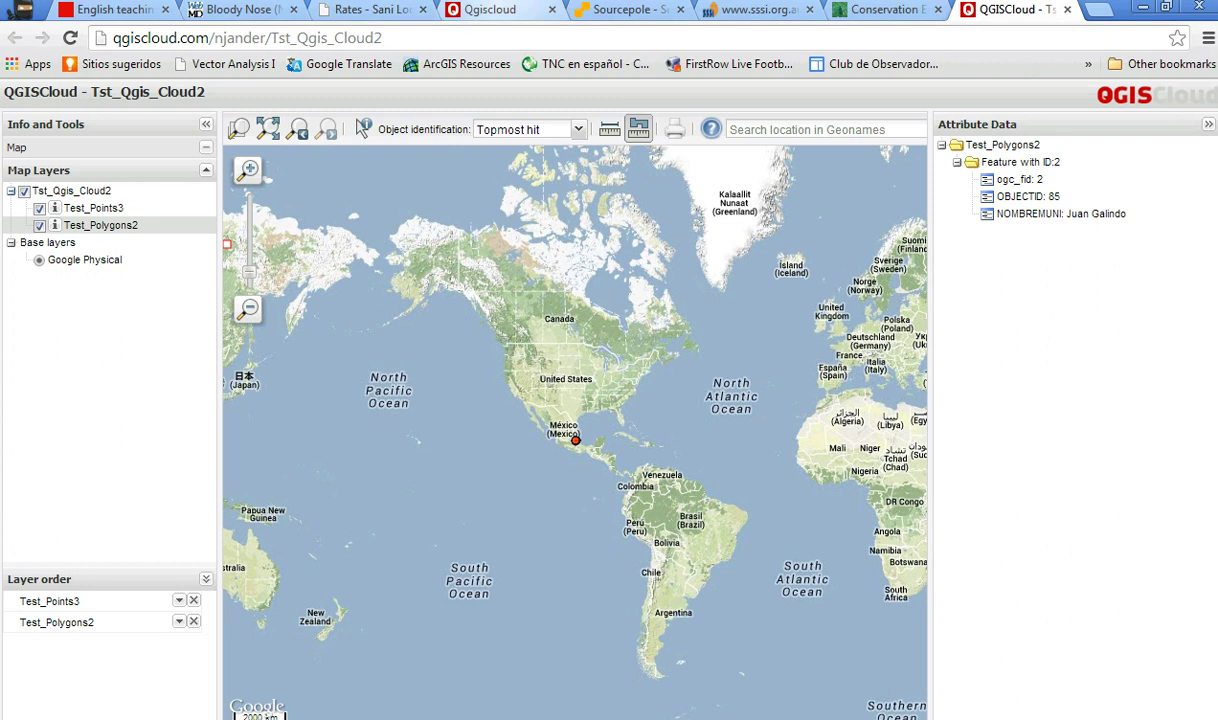
pyautogui.hotkey('ctrl', '4')
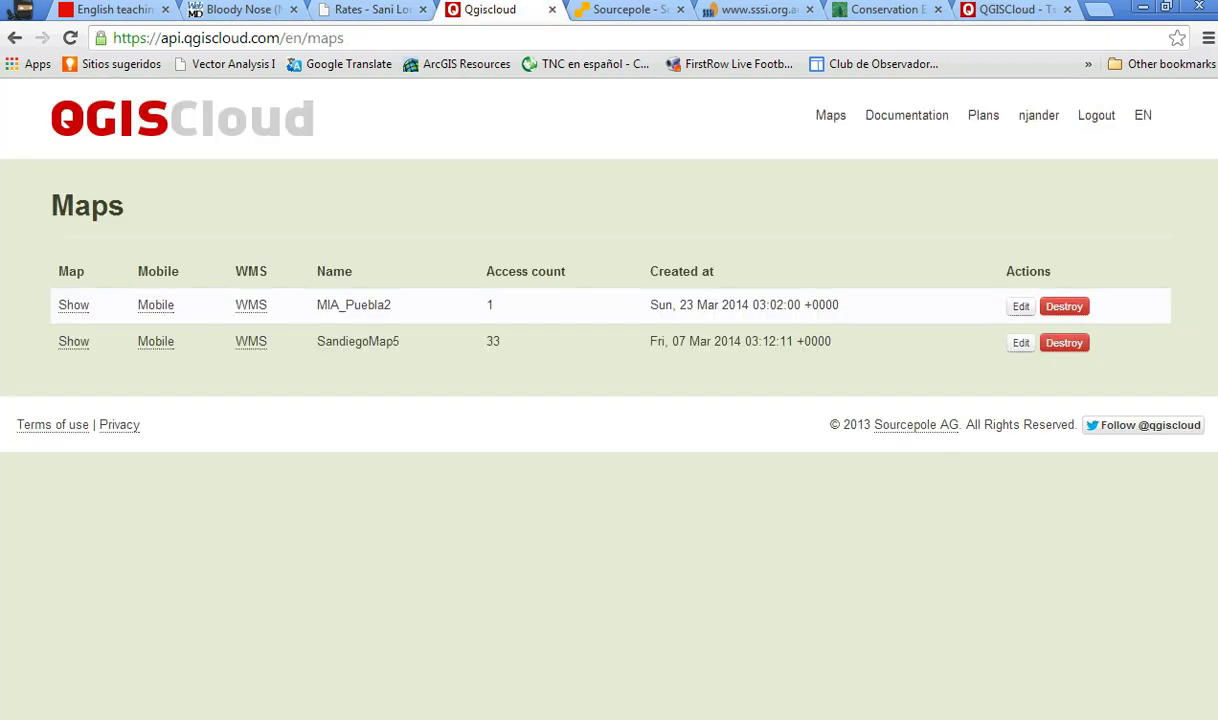
# - Reload the Maps page with F5 so Tst_Qgis_Cloud2 appears in the list
pyautogui.press('F5')
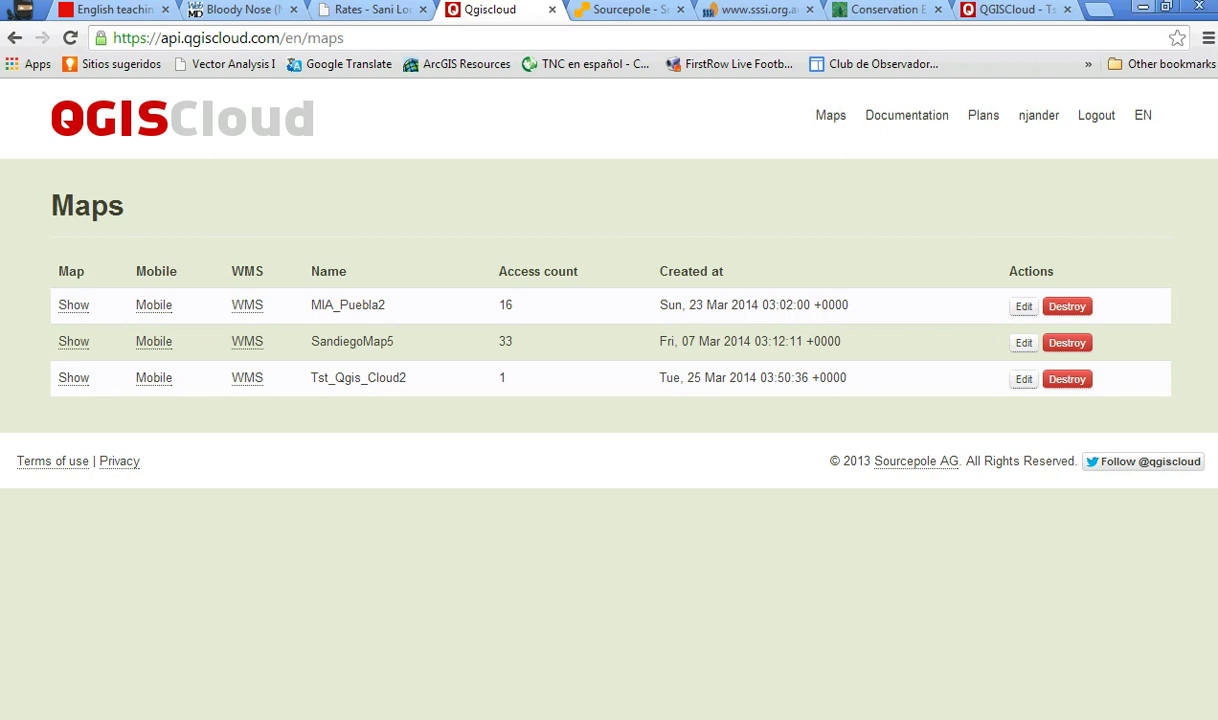
# - Switch from Chrome back to the Tst_Qgis_Cloud2 project in Quantum GIS
pyautogui.hotkey('alt', 'Tab')
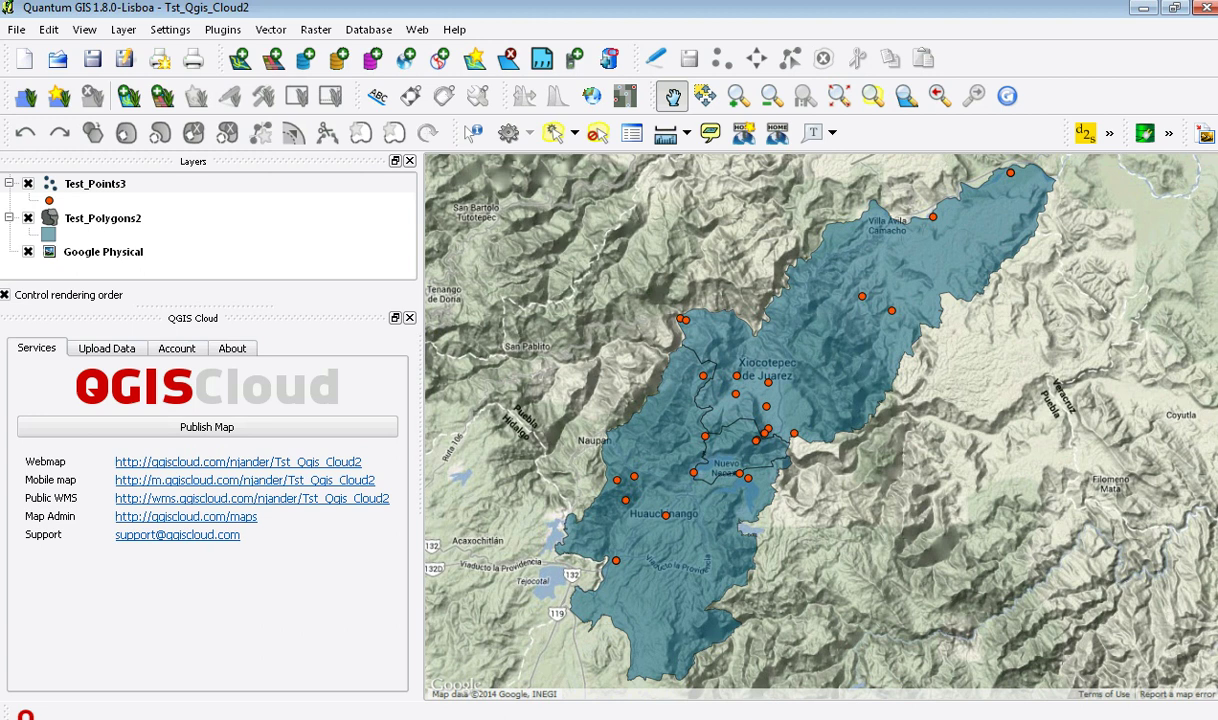